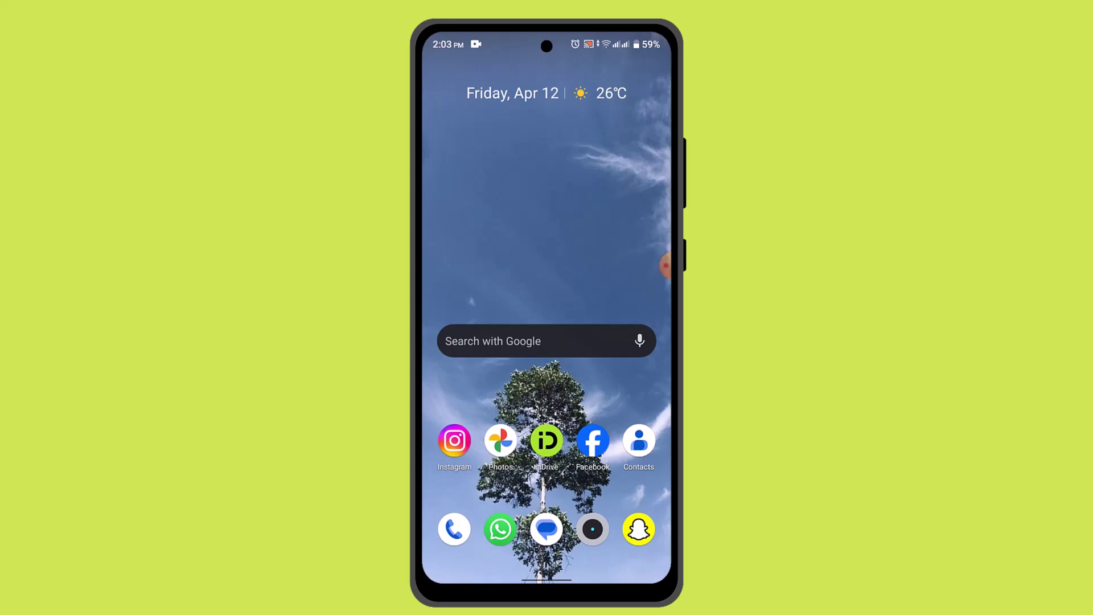
Swipe up on the home screen to reveal the app drawer with Surfshark
drag(546, 496, 547, 213)
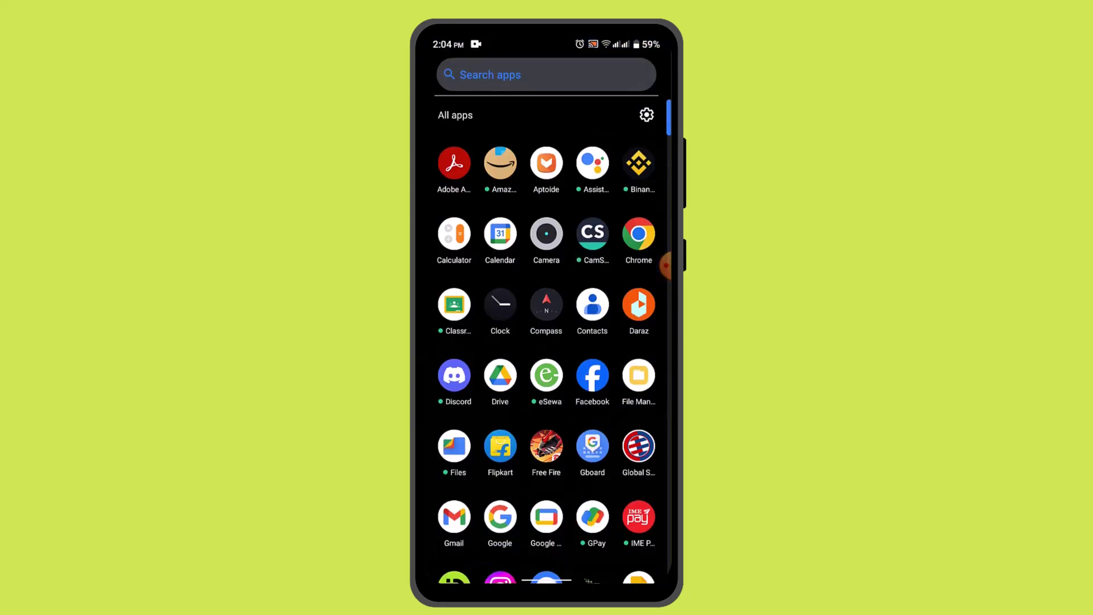
scroll(547, 342, down, 5)
scroll(547, 342, down, 3)
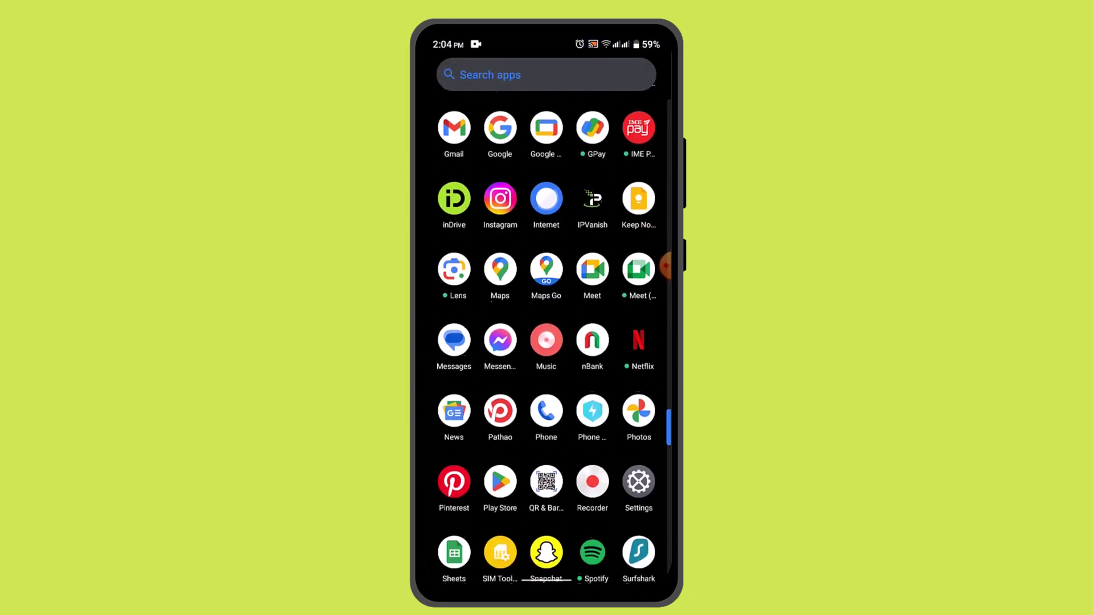
Launch Surfshark VPN and choose Create account on the welcome screen
click(639, 553)
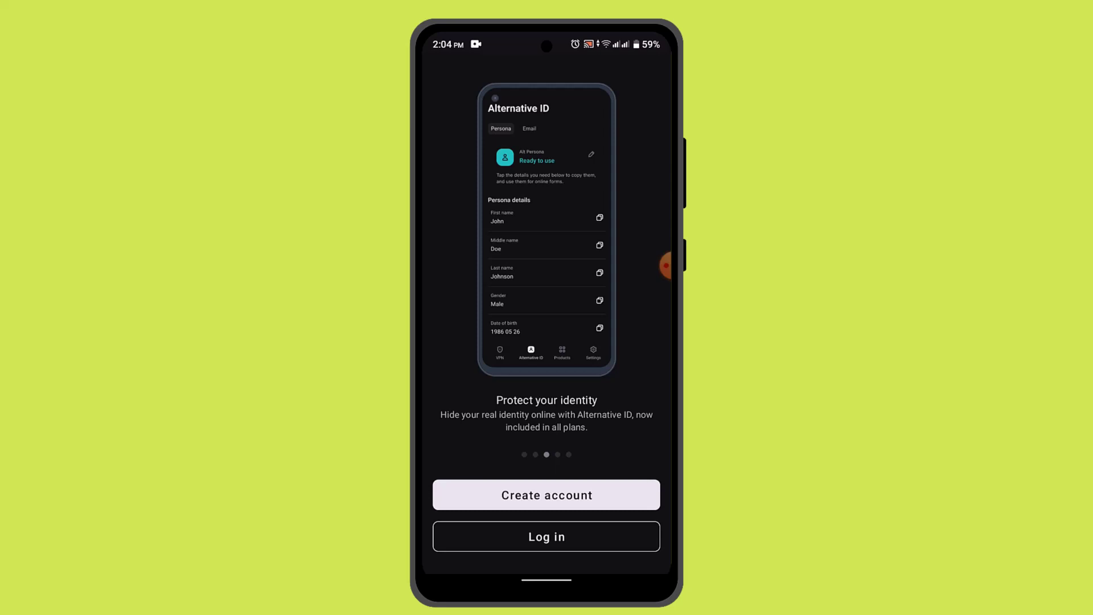
click(546, 494)
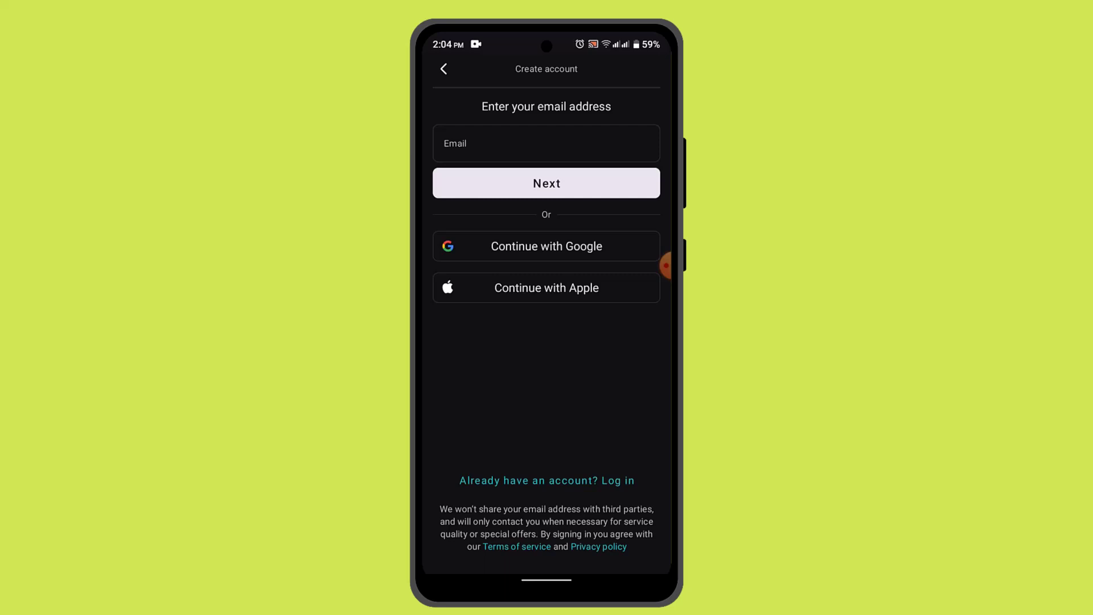
Fill in the account email address and continue to the password step
click(547, 142)
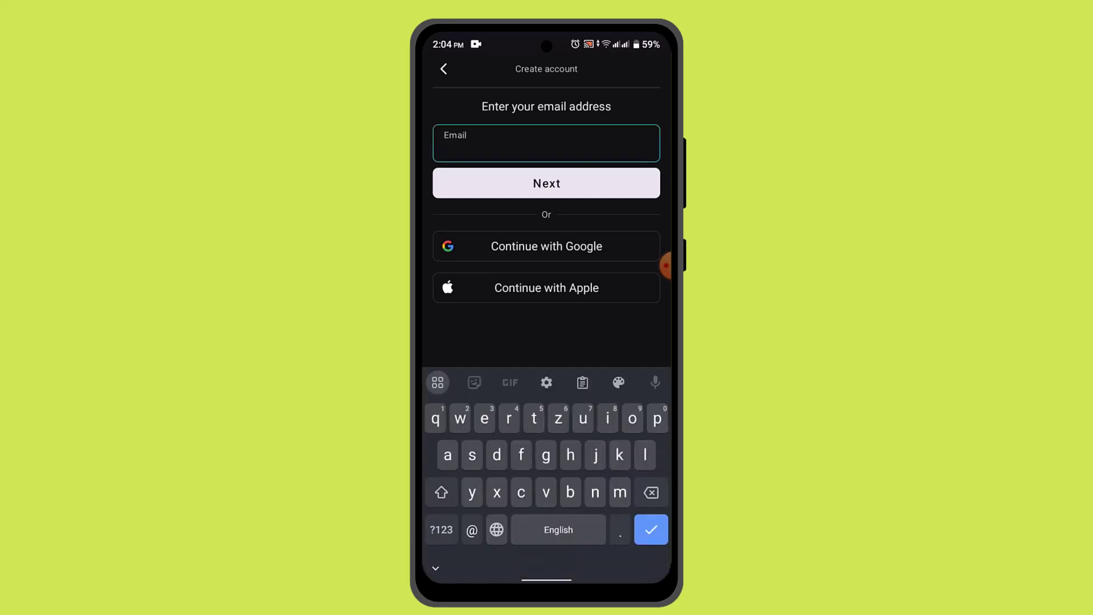
text(whi)
click(546, 380)
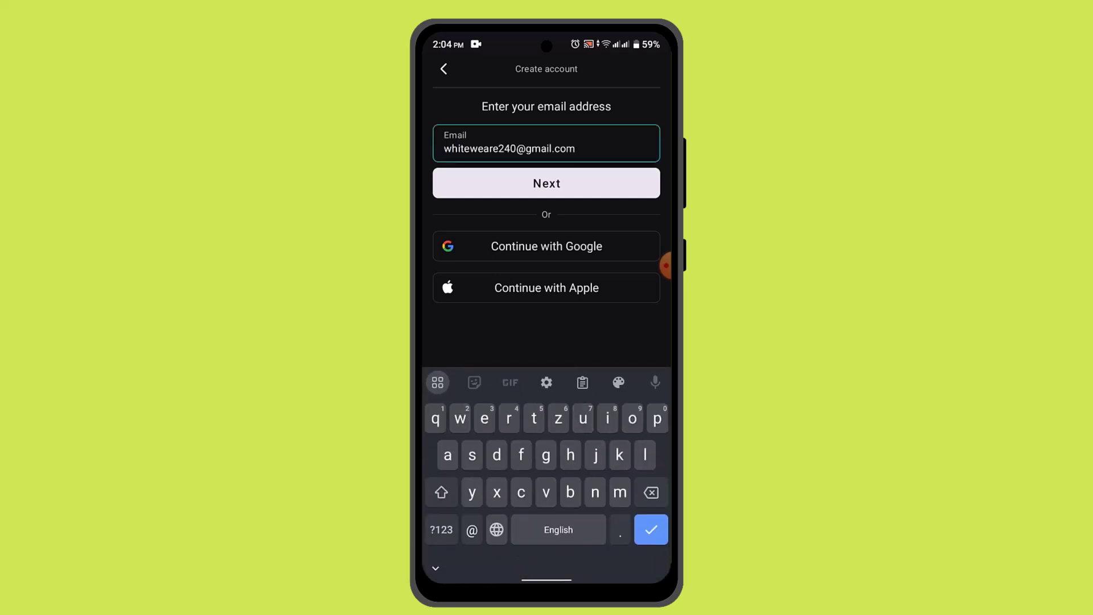
Enter a strong password in the password field and create the account
click(547, 183)
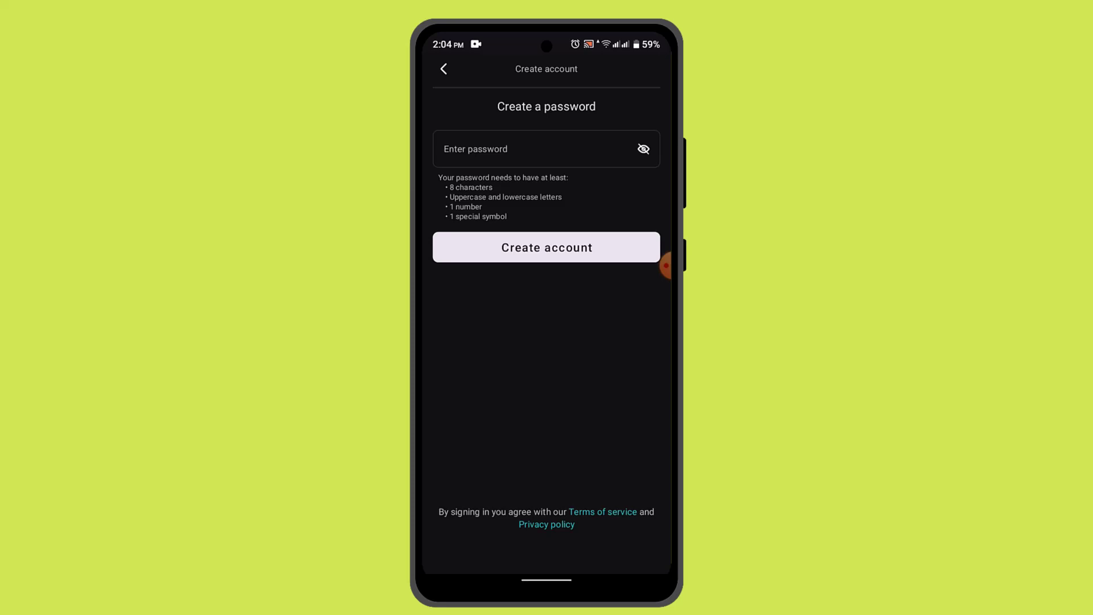
click(547, 148)
text(••••••••••••)
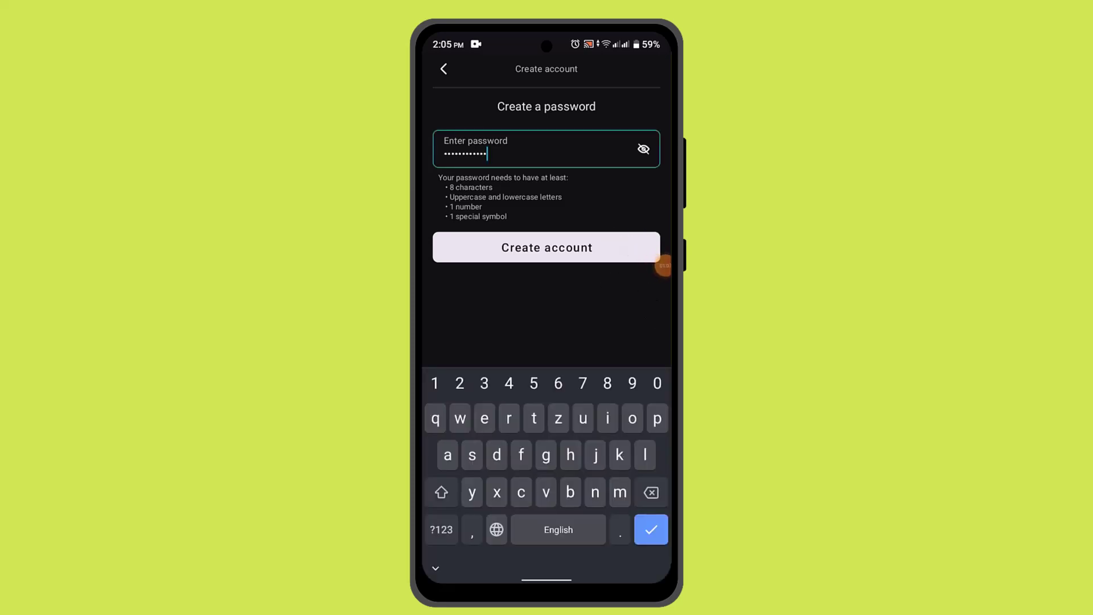
click(547, 247)
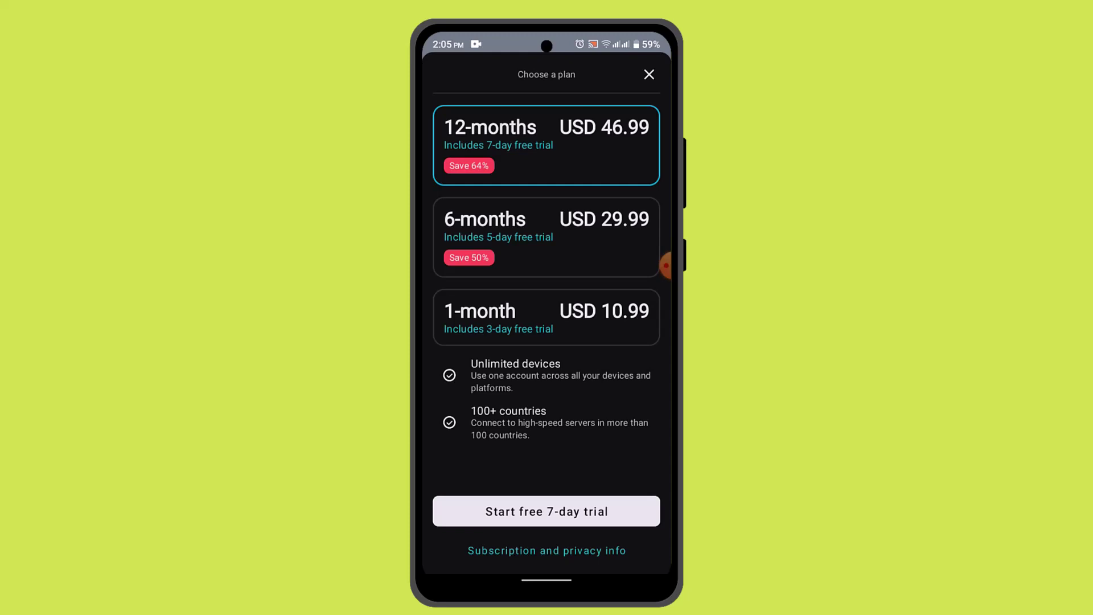
click(546, 511)
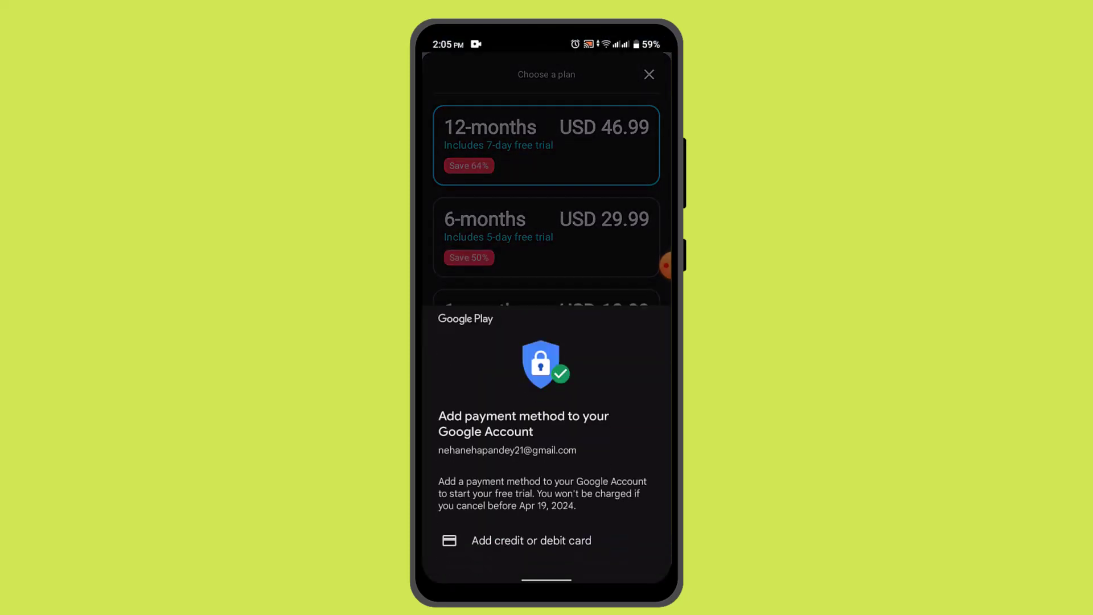
click(532, 540)
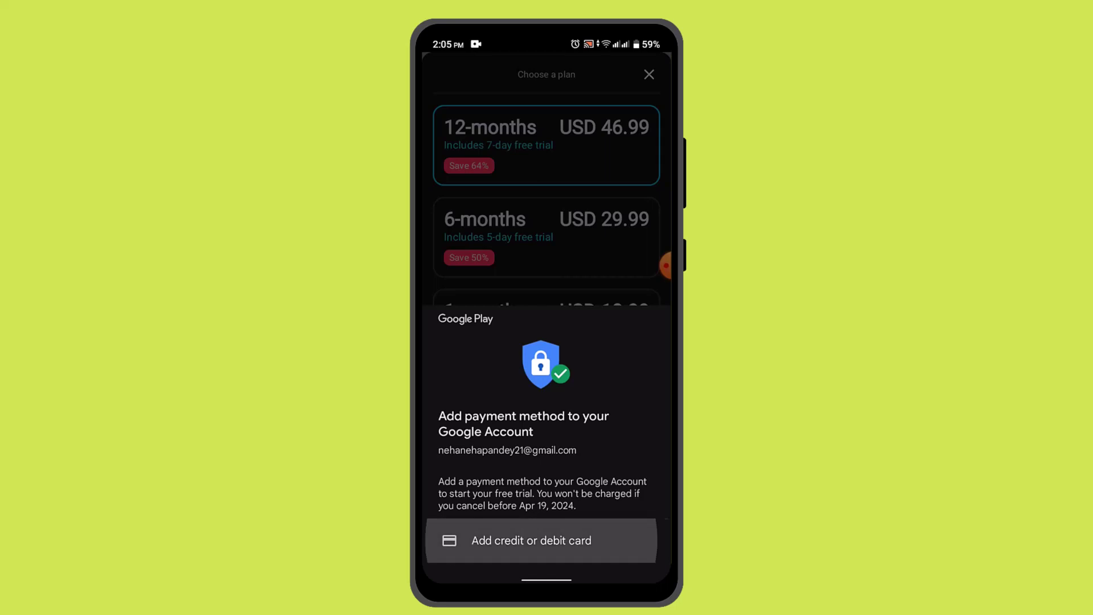